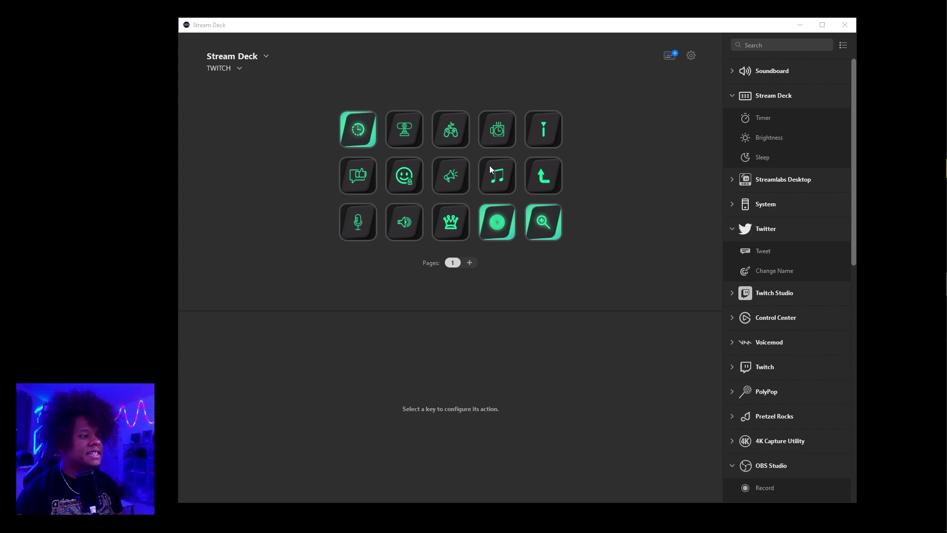
Switch to the Stream Deck + device, toggle between Keys and Dials actions, and expand System dial actions.
left_click(258, 57)
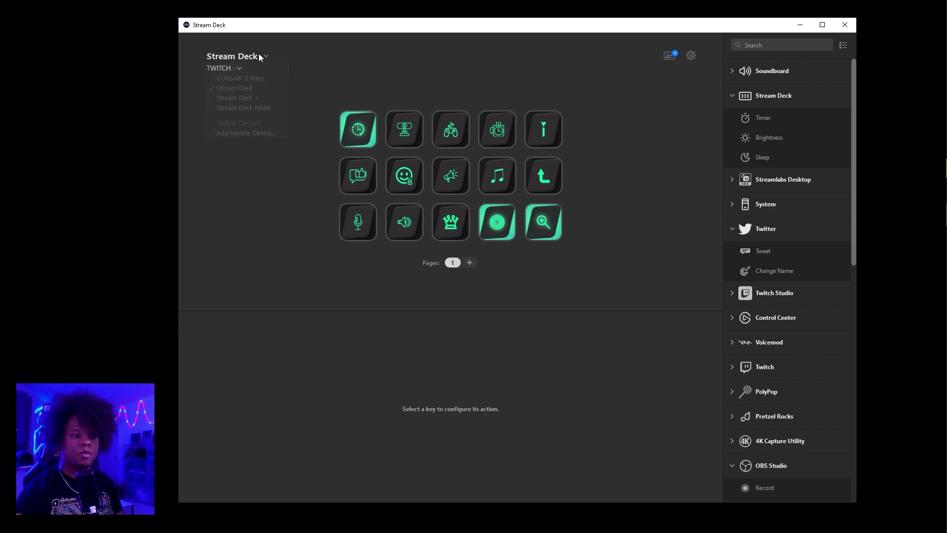
left_click(250, 100)
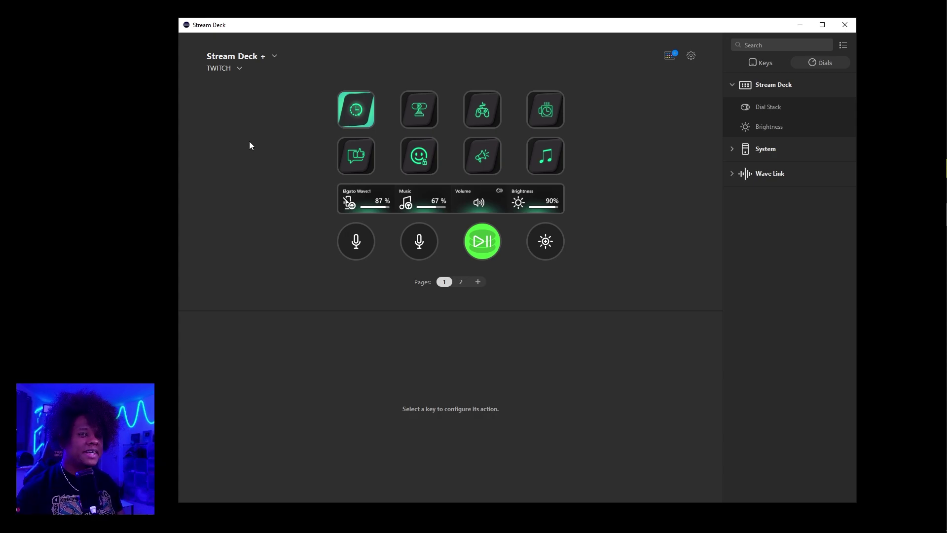
left_click(765, 63)
left_click(815, 68)
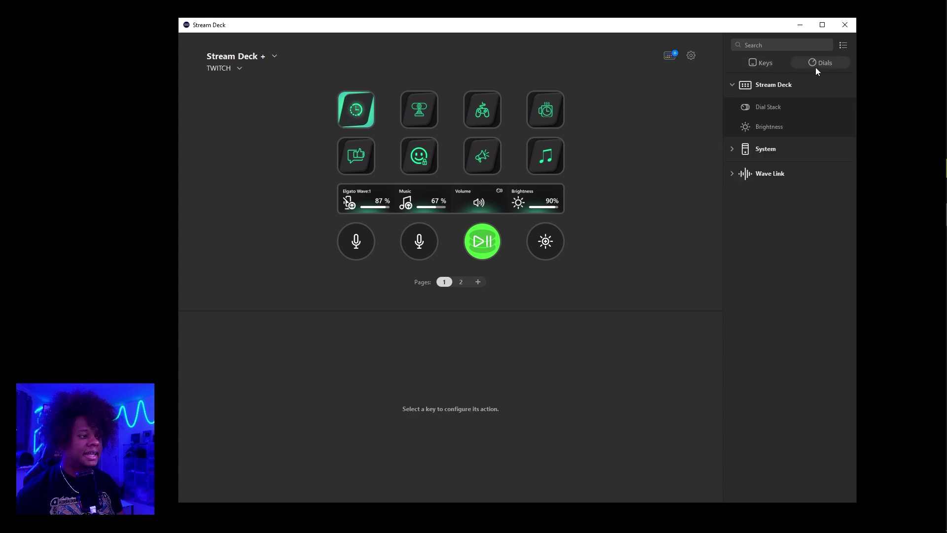
left_click(762, 63)
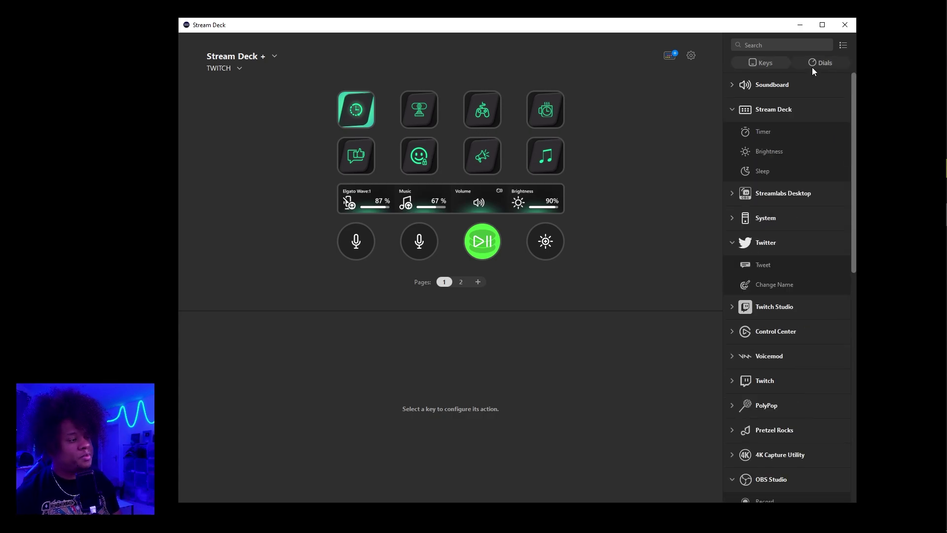
left_click(815, 69)
left_click(732, 150)
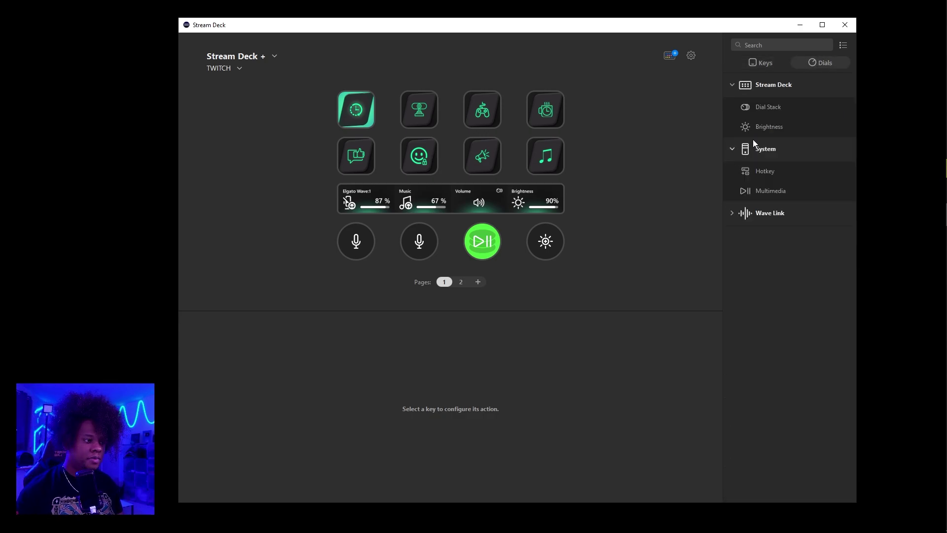
Place a Dial Stack on the third dial and add a Multimedia action kept on Volume.
left_click_drag(770, 108, 478, 232)
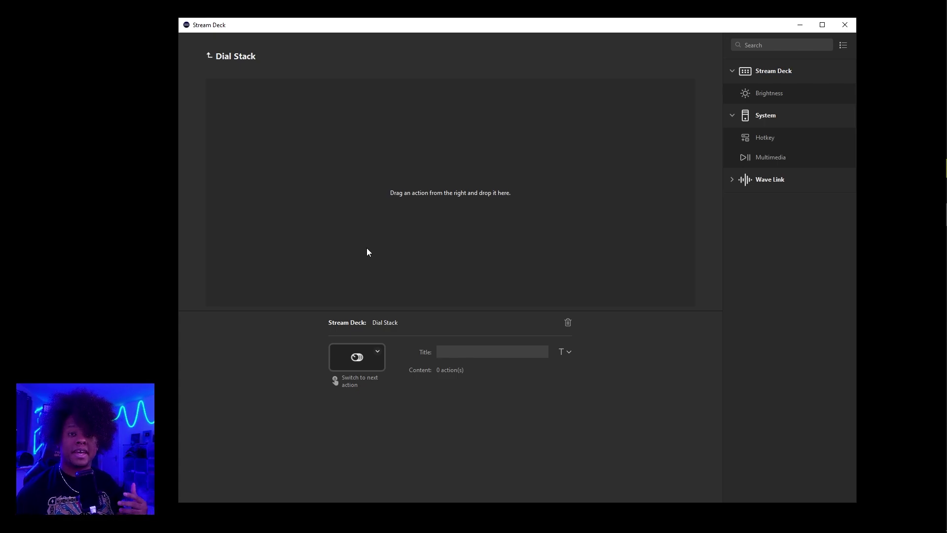
left_click_drag(776, 158, 306, 96)
left_click(562, 370)
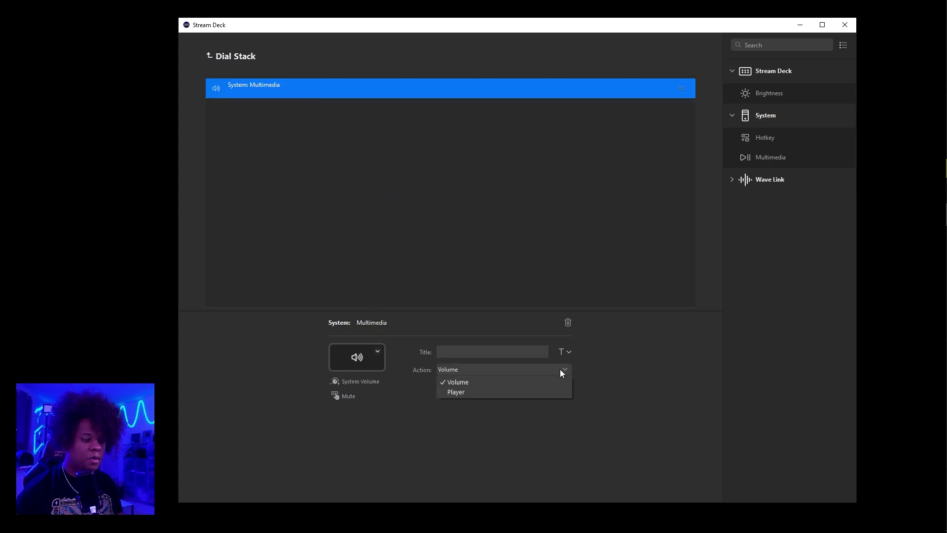
left_click(558, 369)
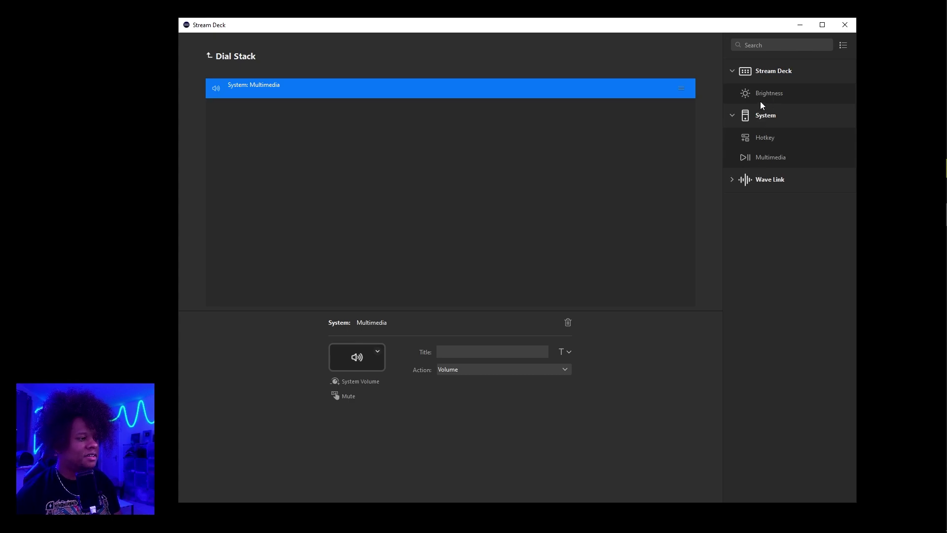
Add Brightness and Wave Link Output Actions for Monitor Mix, leaving step size at minimum.
left_click_drag(774, 96, 359, 152)
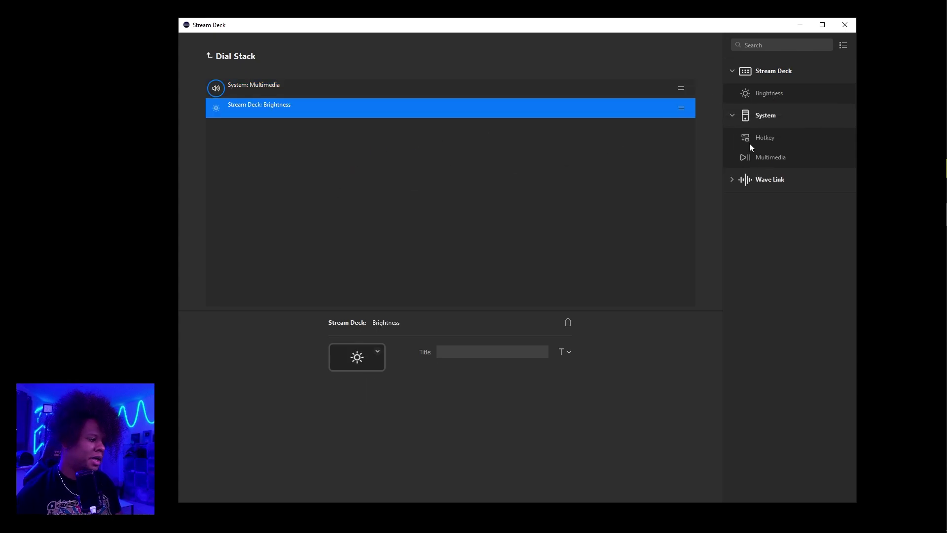
left_click(733, 179)
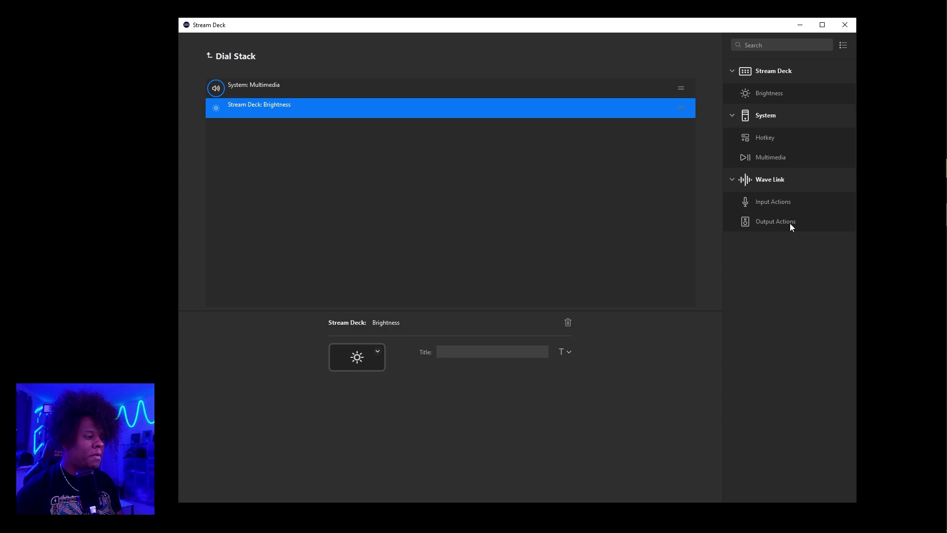
left_click_drag(790, 224, 341, 157)
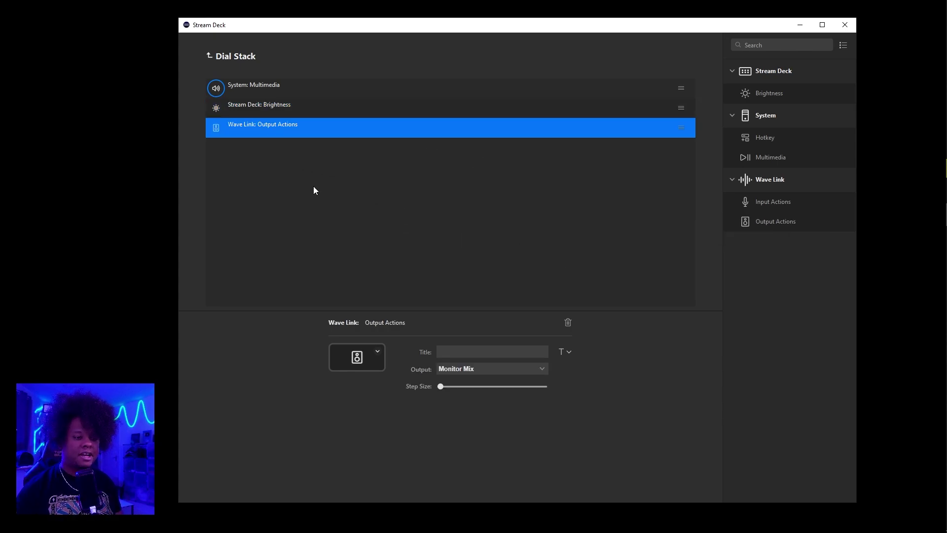
left_click(537, 373)
left_click(538, 372)
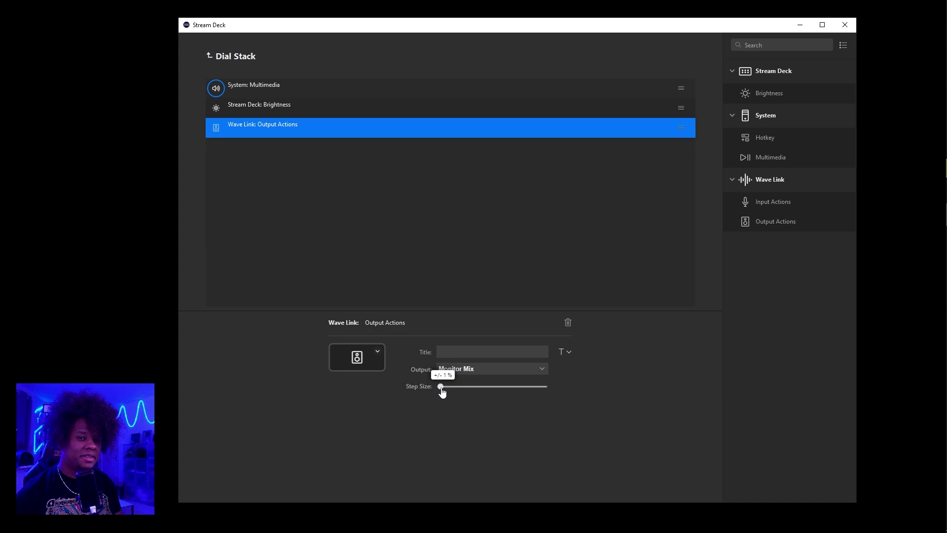
left_click_drag(442, 390, 544, 390)
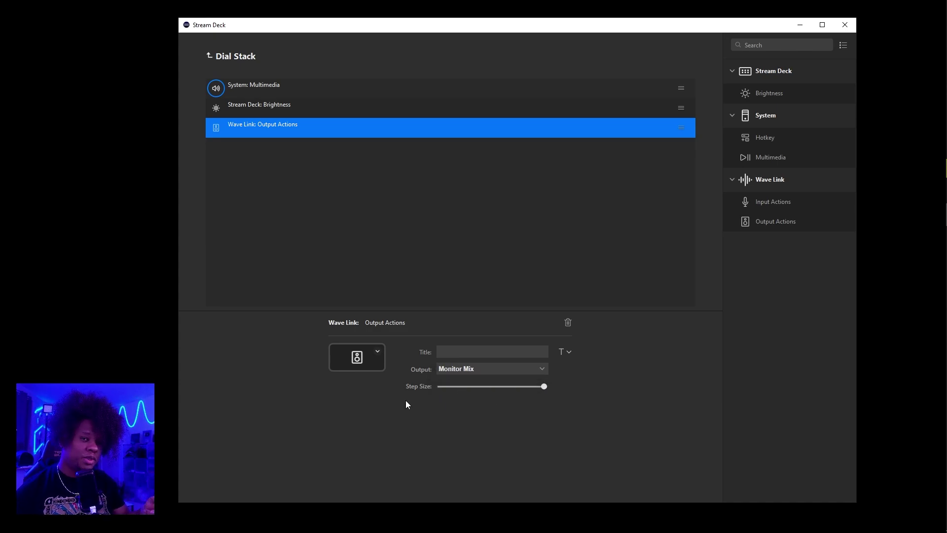
left_click(439, 386)
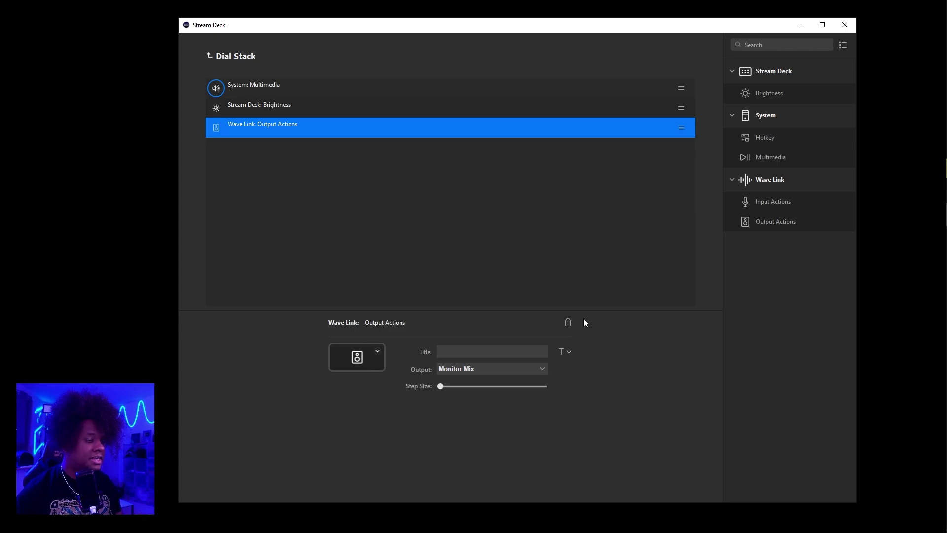
Back on the main layout, cycle the dial stack through Brightness, Master Output and Volume, then add page 3.
left_click(209, 56)
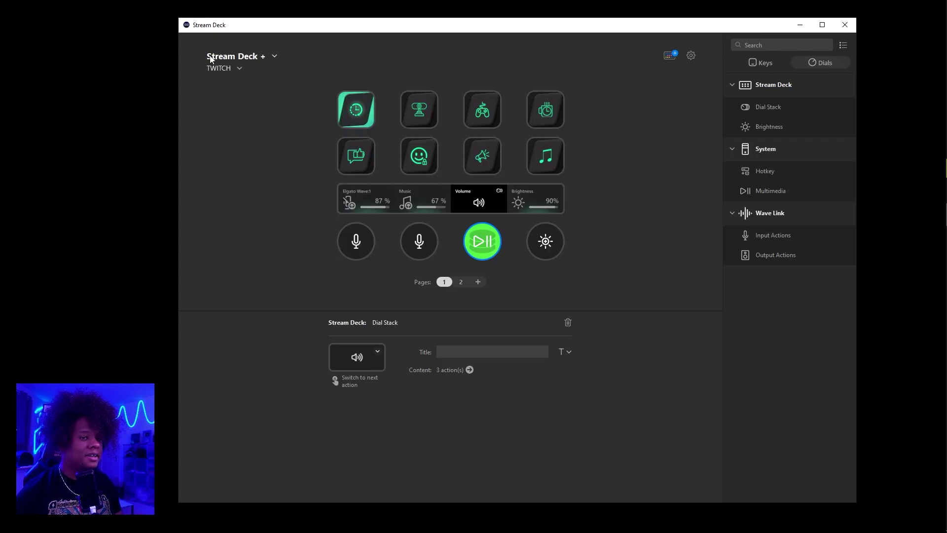
left_click(481, 204)
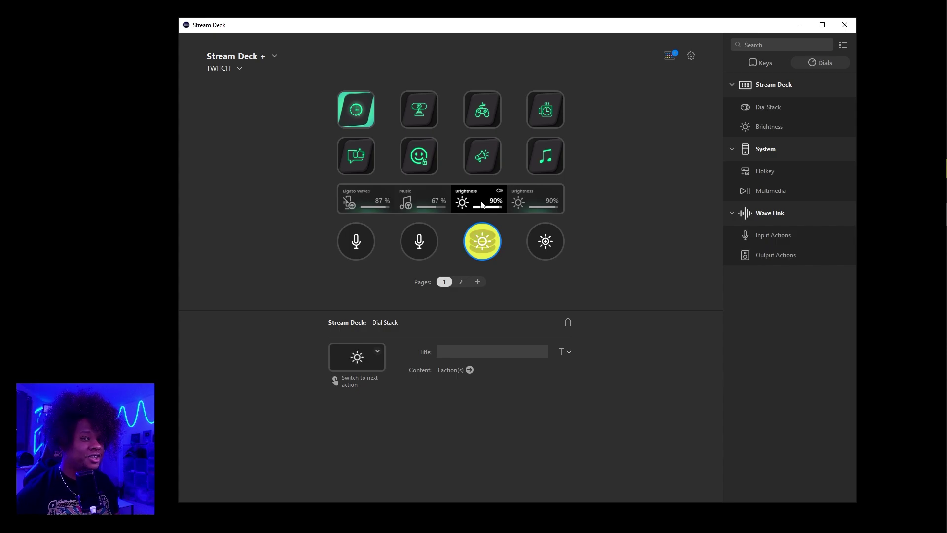
left_click(483, 204)
left_click(483, 204)
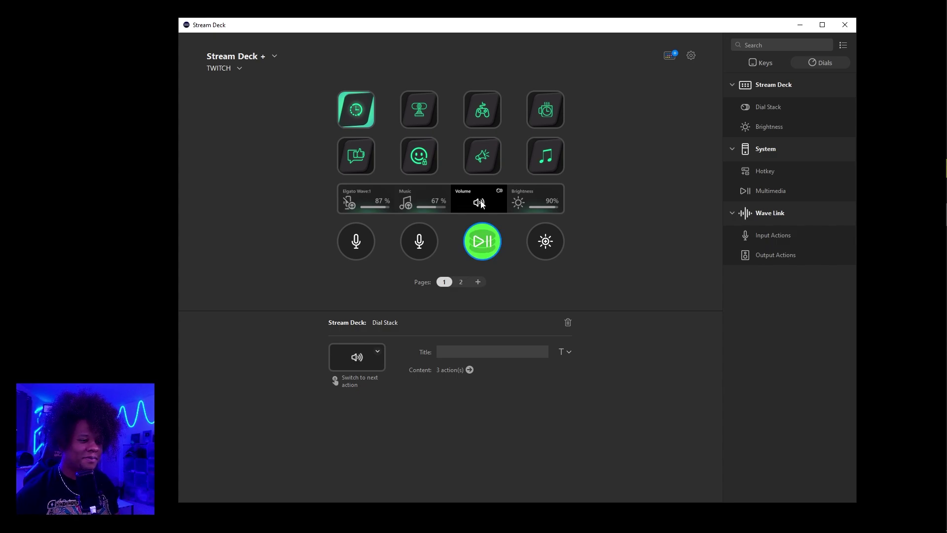
left_click(482, 204)
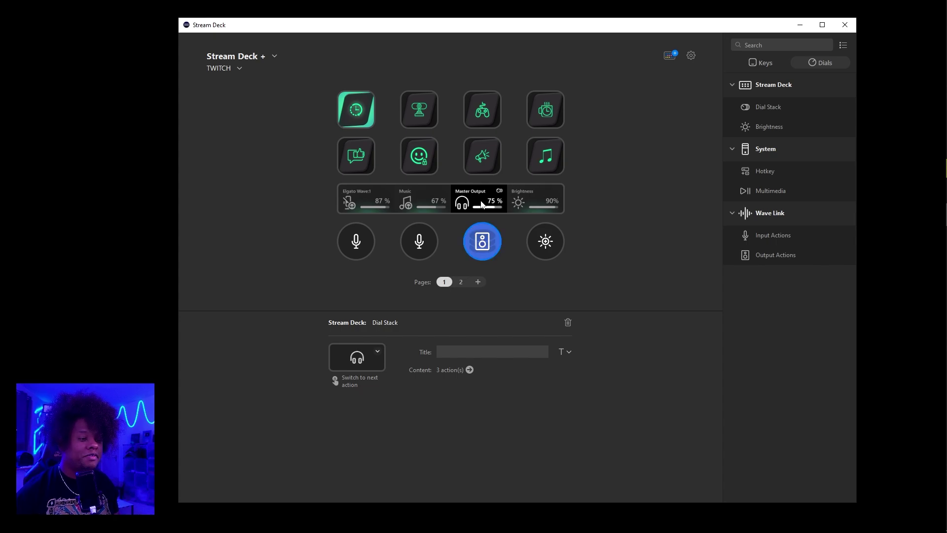
left_click(483, 204)
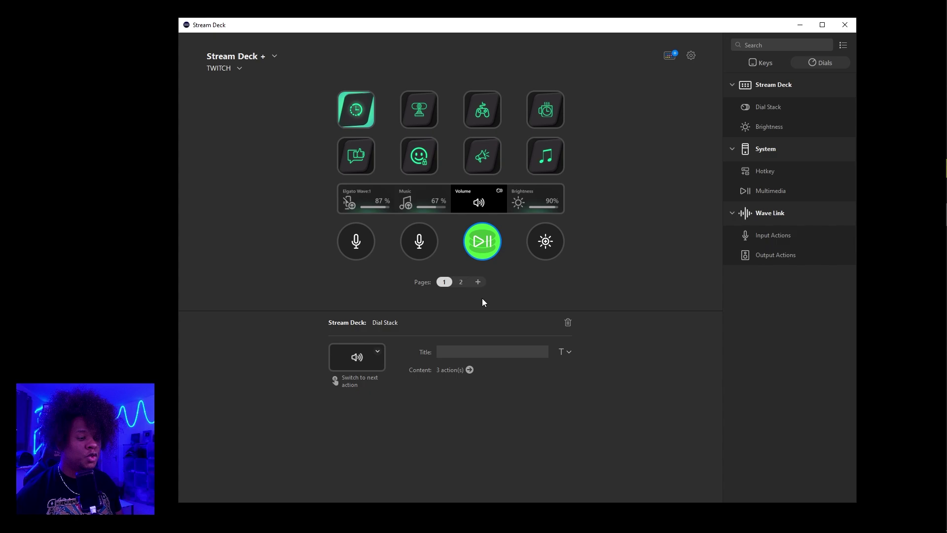
left_click(478, 283)
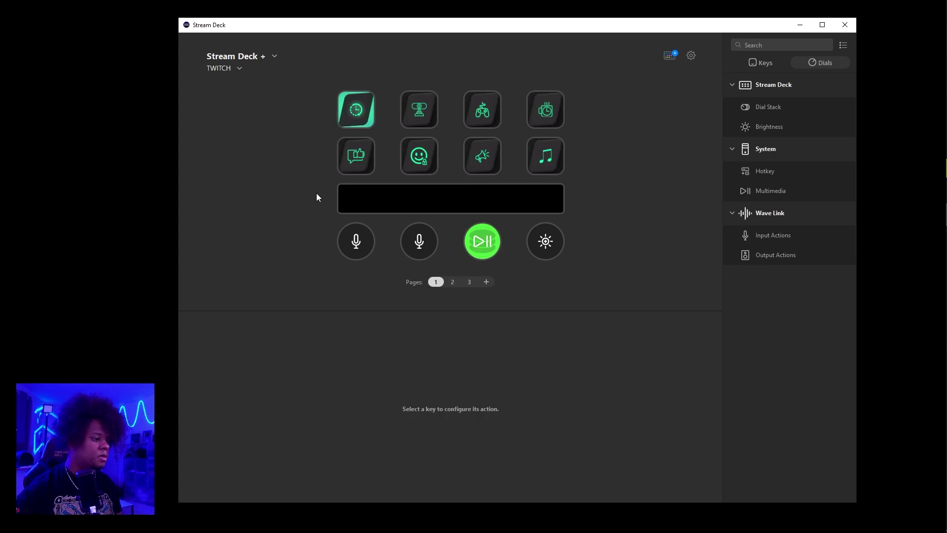
Set the first dial to Multimedia controlling the media Player and the second dial to Brightness.
left_click_drag(773, 195, 361, 247)
left_click(486, 369)
left_click(453, 394)
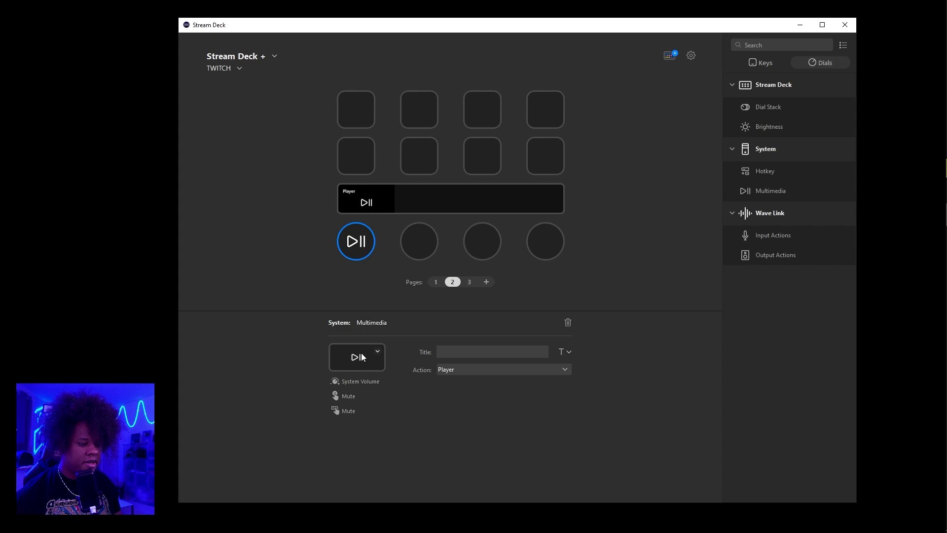
left_click(349, 300)
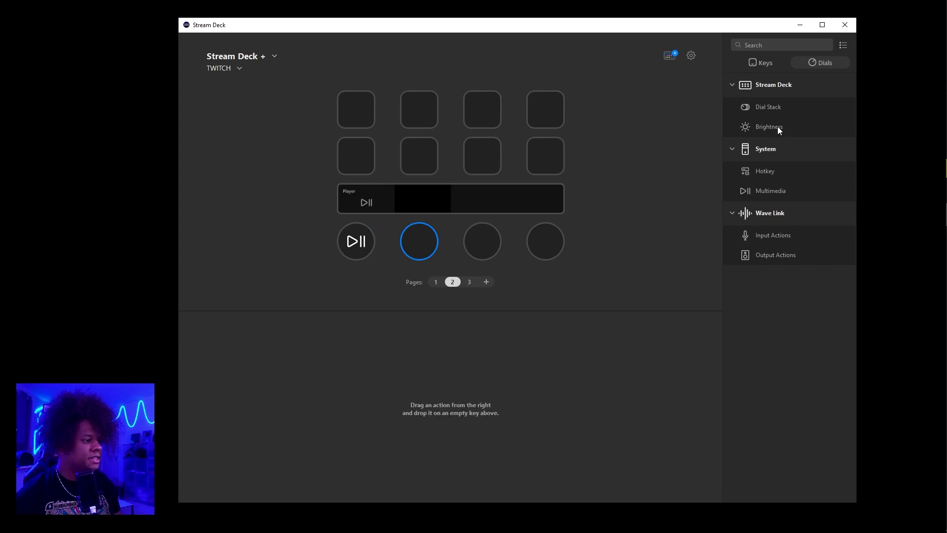
left_click_drag(776, 128, 426, 244)
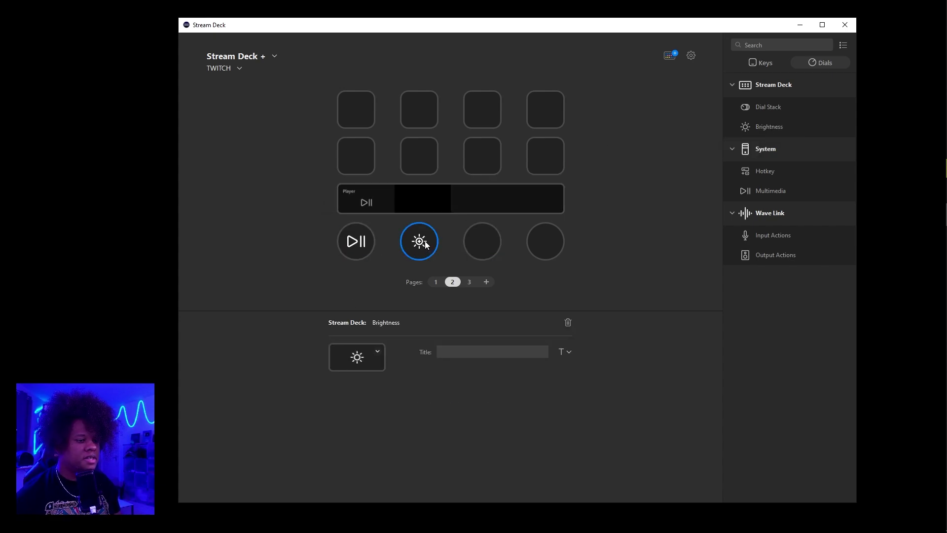
Add a Brightness key at row 2 column 1, an Open key first, and a Hotkey Switch key.
left_click(765, 63)
left_click_drag(774, 161, 357, 156)
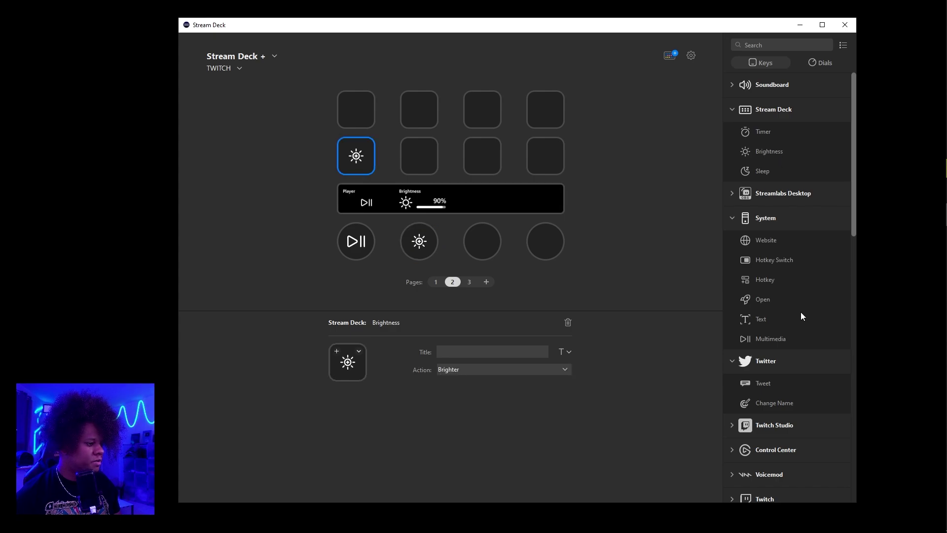
left_click_drag(764, 298, 356, 109)
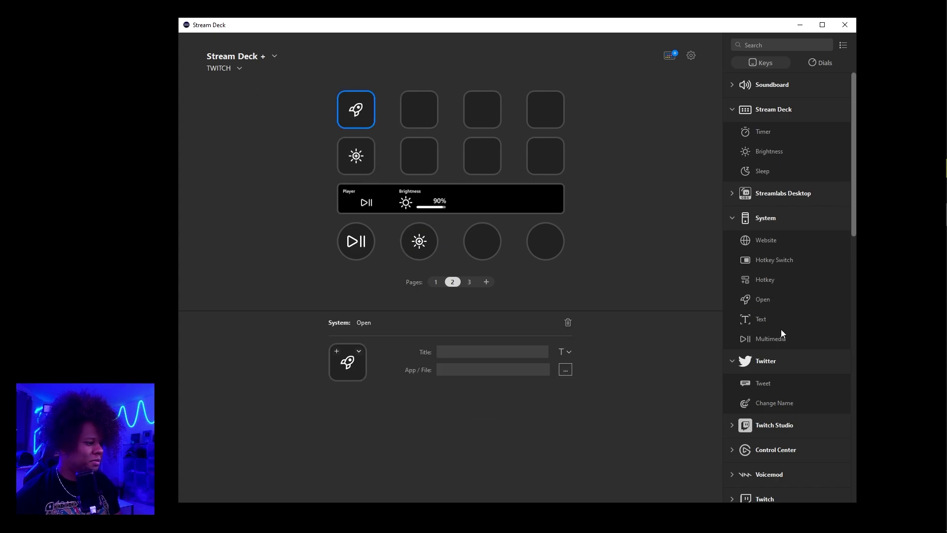
left_click_drag(775, 260, 419, 109)
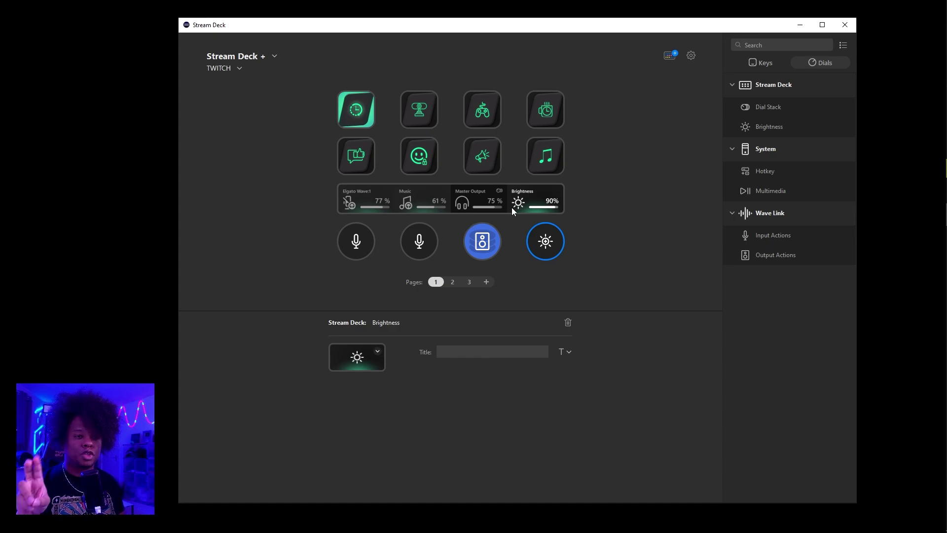
Create a new dial background from the image file 112.png in the buttons folder.
left_click(378, 351)
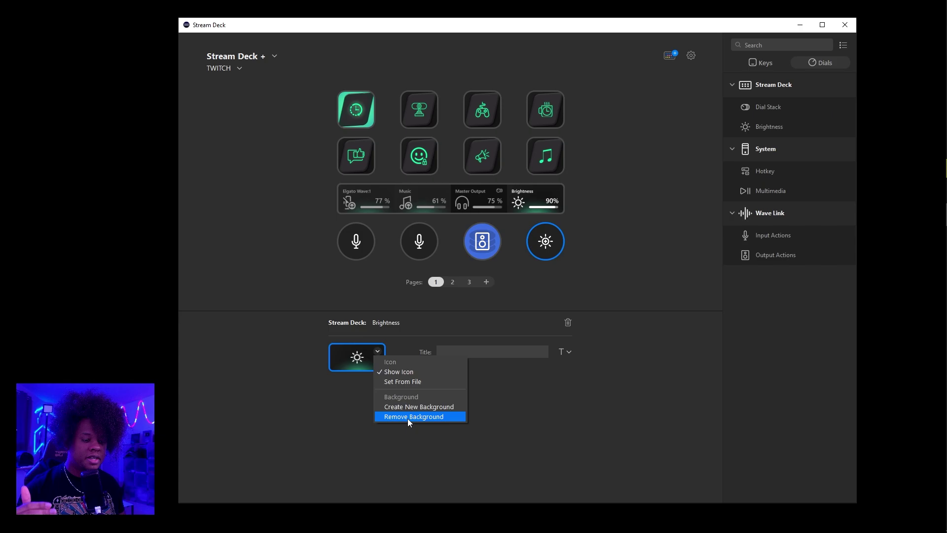
left_click(416, 407)
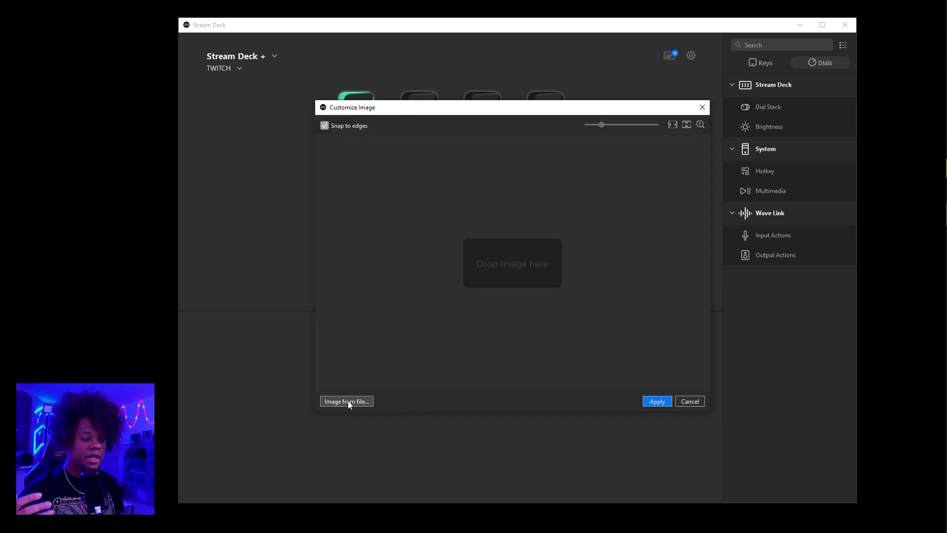
left_click(347, 400)
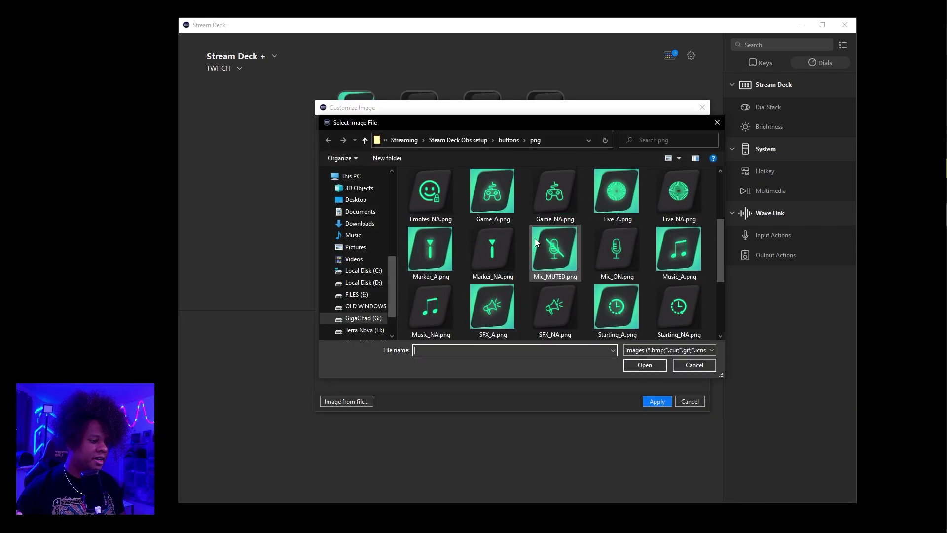
mouse_move(419, 125)
left_mouse_down()
mouse_move(377, 122)
mouse_move(417, 318)
mouse_move(446, 232)
mouse_move(434, 132)
left_mouse_up()
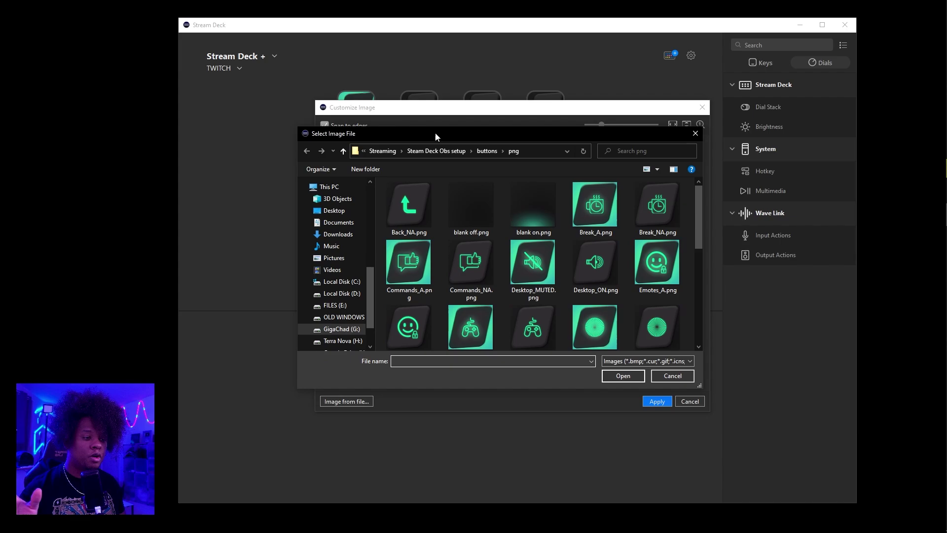
left_click(483, 151)
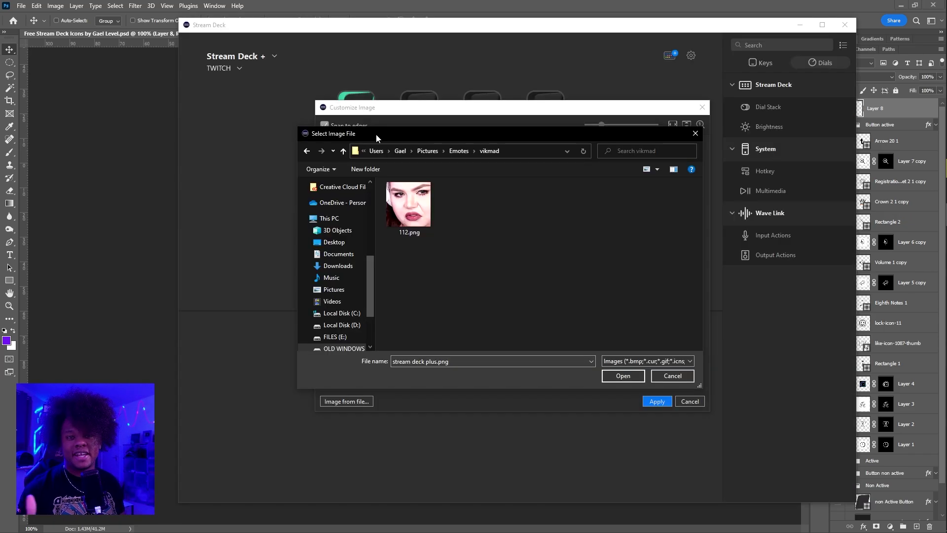
left_click(408, 208)
double_click(408, 207)
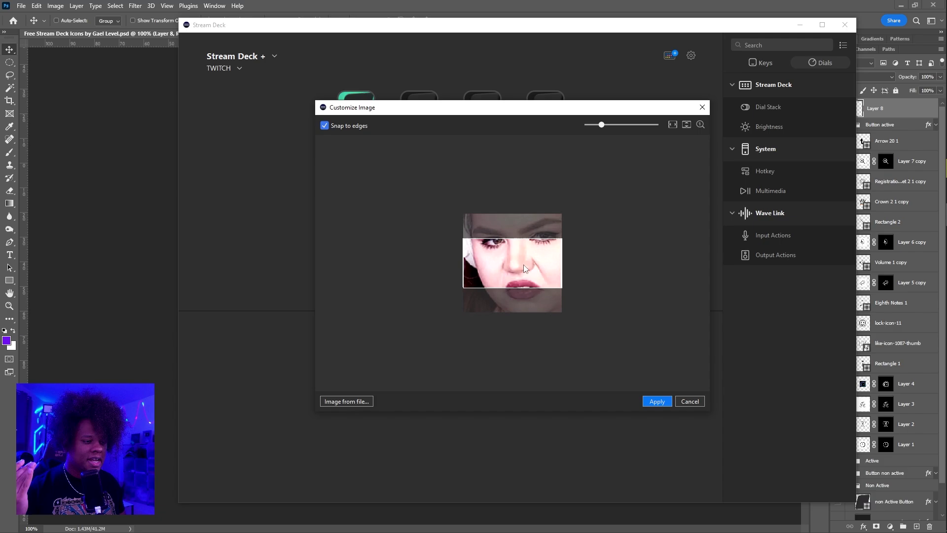
Centre, fill and align the 112.png image in the crop area, then apply it.
mouse_move(523, 261)
left_mouse_down()
mouse_move(525, 286)
mouse_move(524, 275)
left_mouse_up()
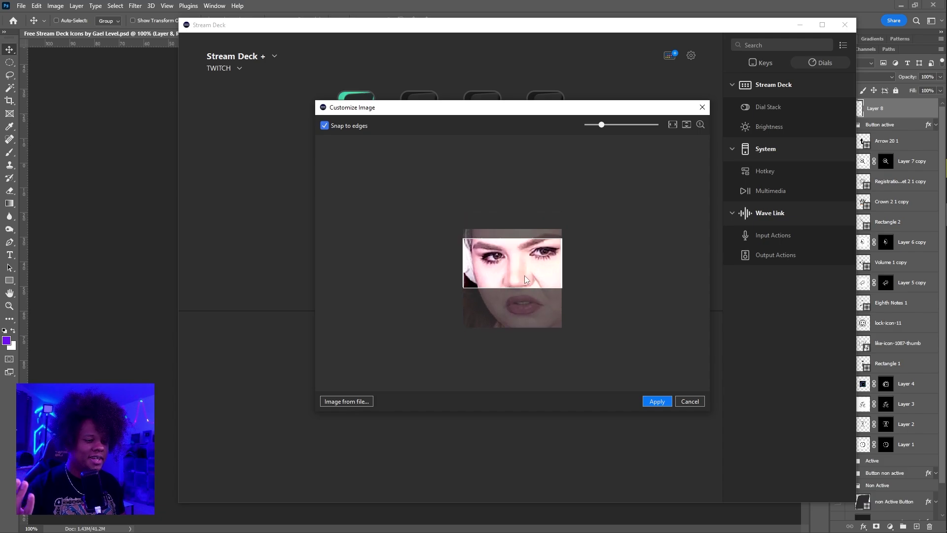
left_click(670, 125)
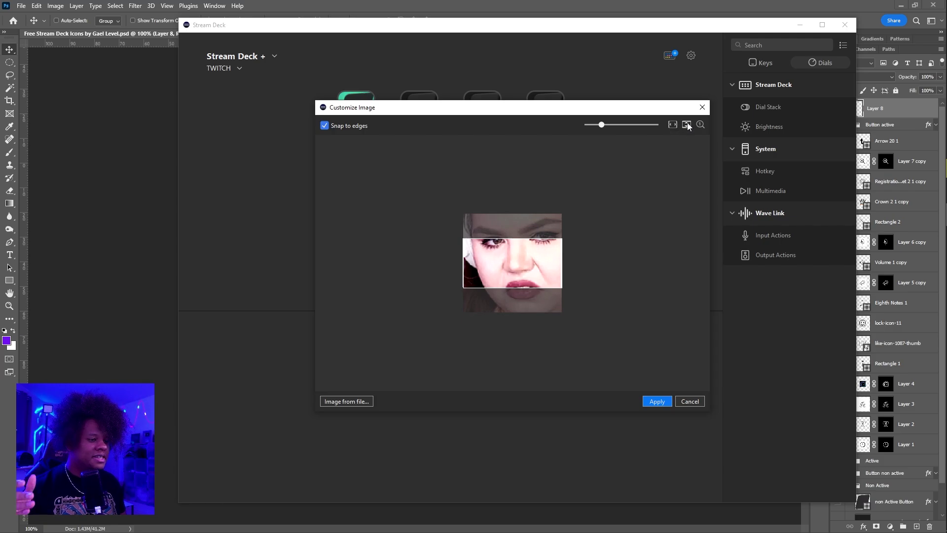
left_click(687, 124)
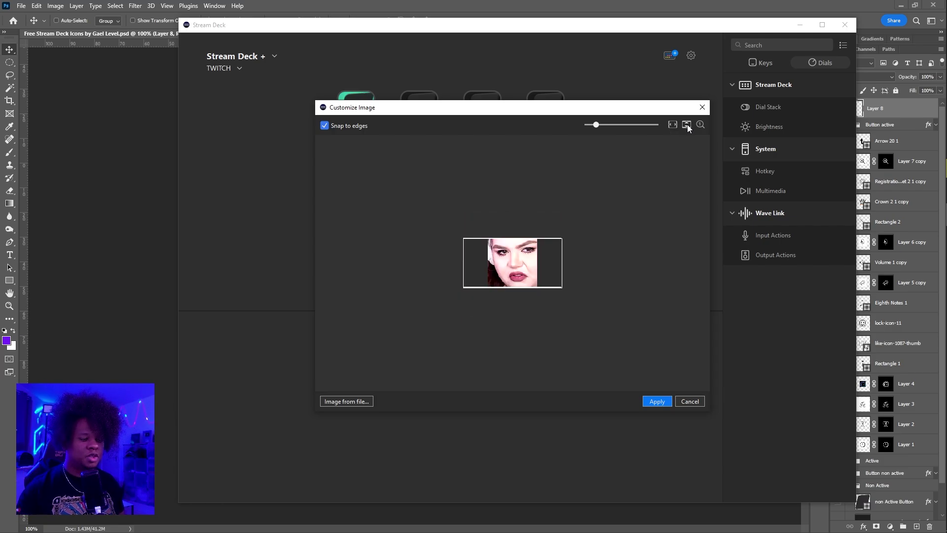
left_click(700, 124)
left_click_drag(518, 258, 517, 282)
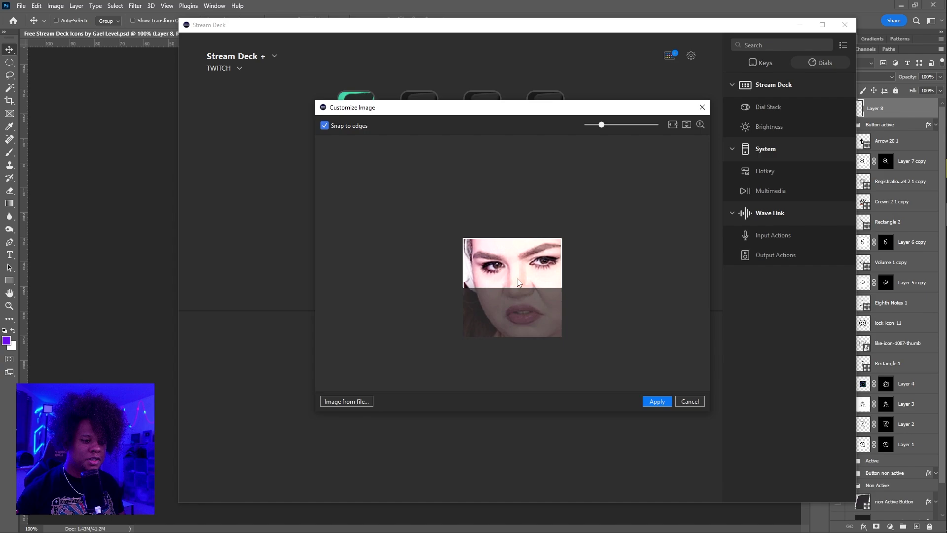
left_click(645, 401)
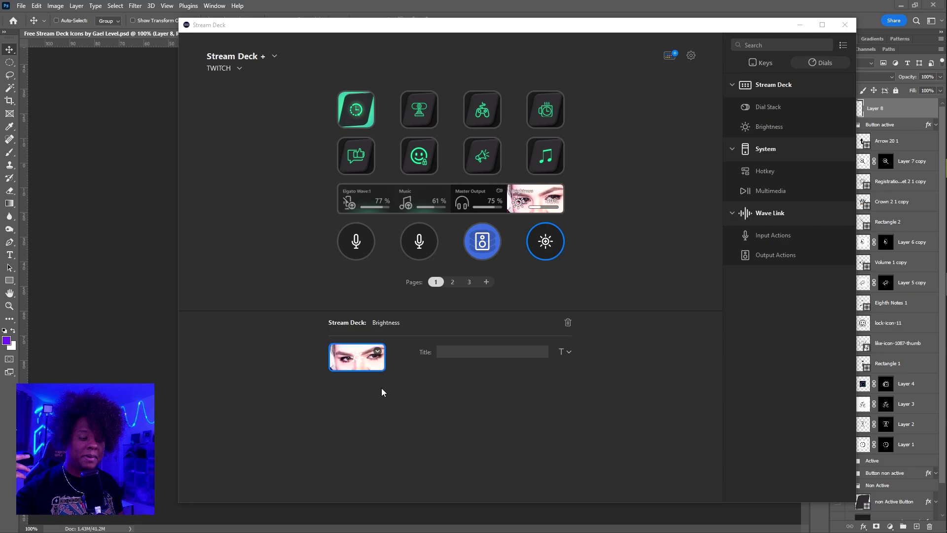
Begin another image-file background, and play the particle animation from its start in Premiere Pro.
left_click(378, 353)
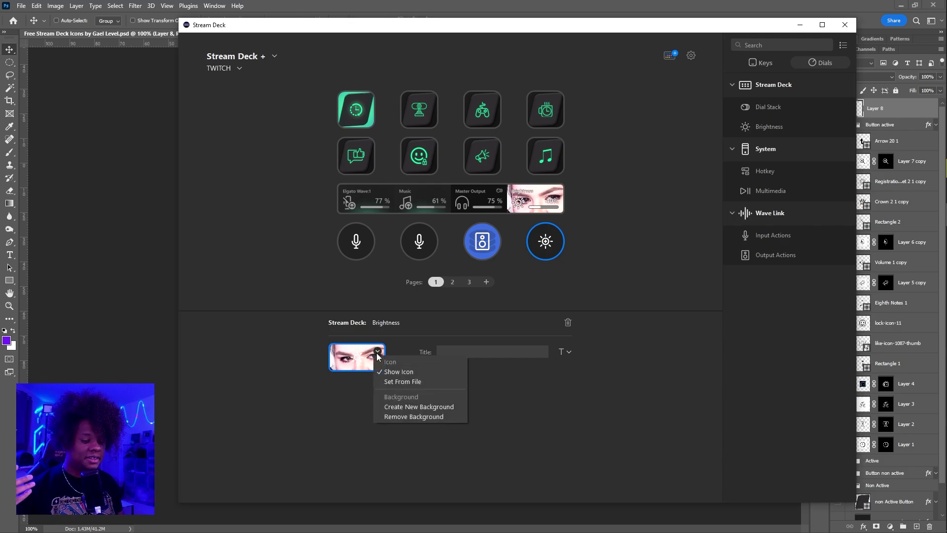
left_click(403, 407)
left_click(367, 405)
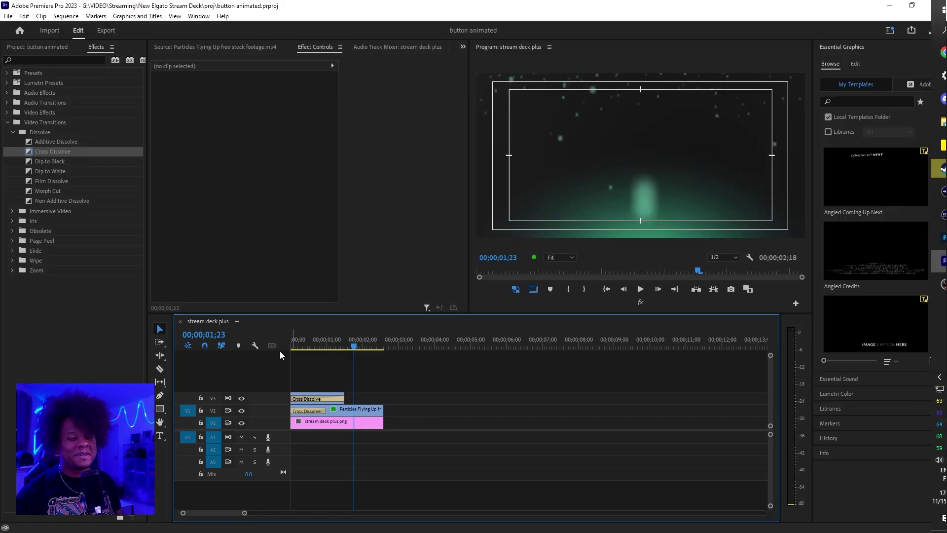
key("Home")
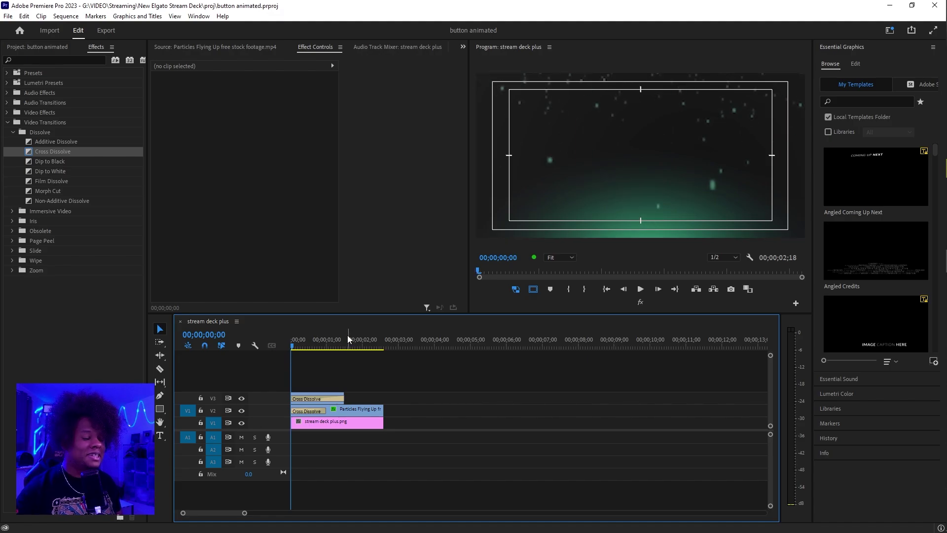
key("space")
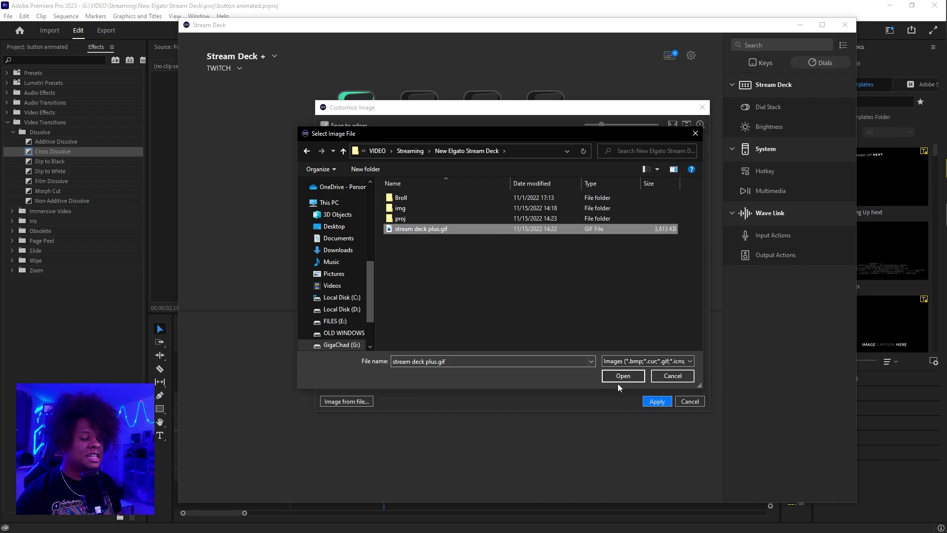
Open stream deck plus.gif in the file picker and apply it in Customize Image.
left_click(617, 380)
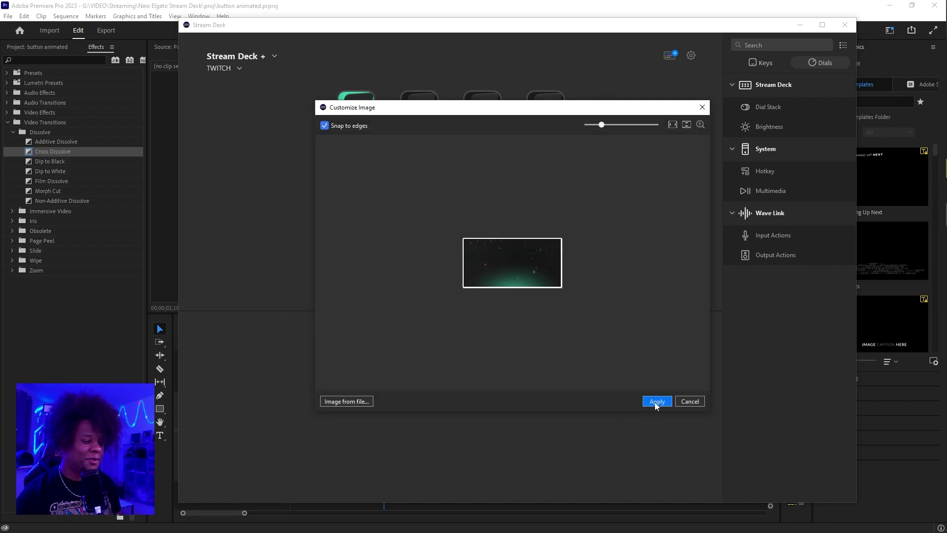
left_click(656, 402)
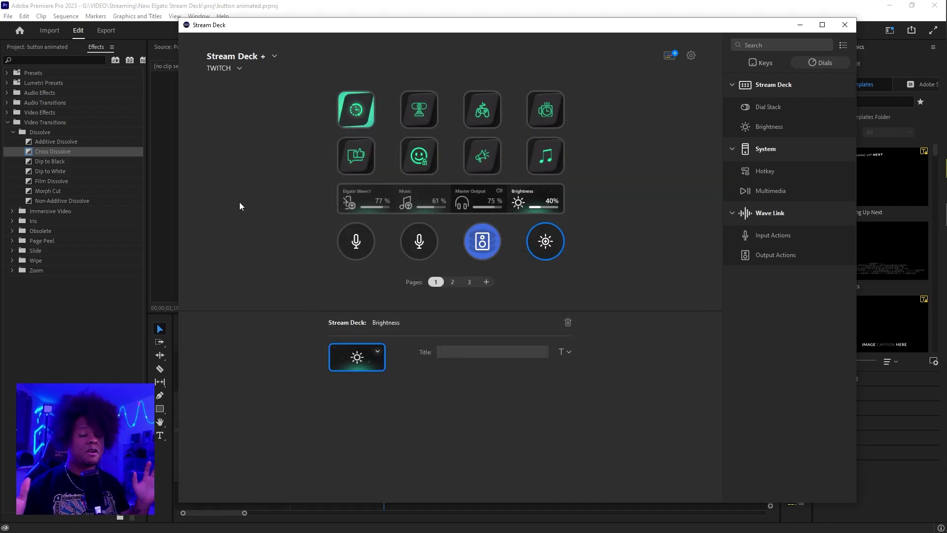